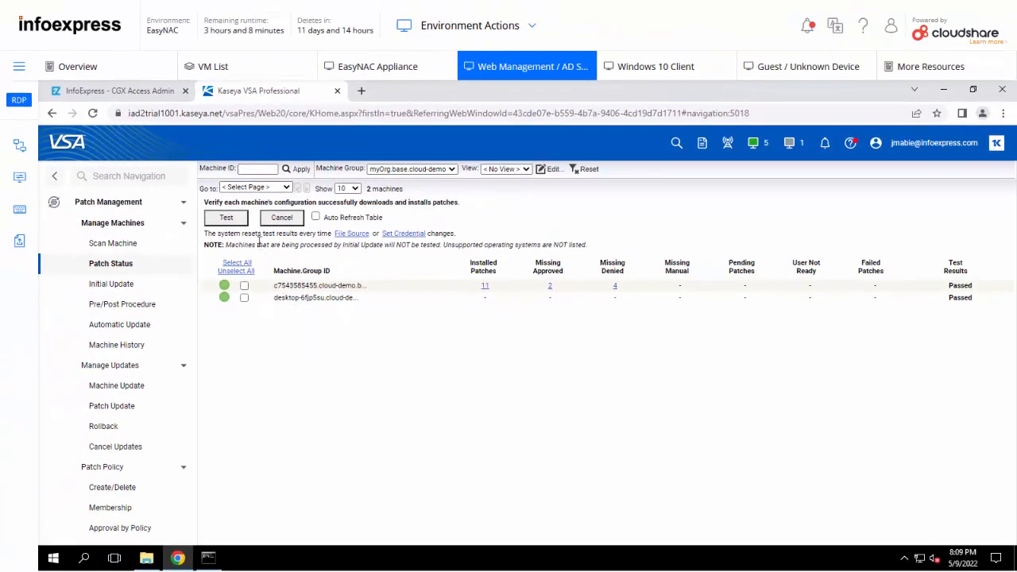
Step: From the admin dashboard's Devices by OS legend, list the Windows devices (2, both full-access)
click(128, 93)
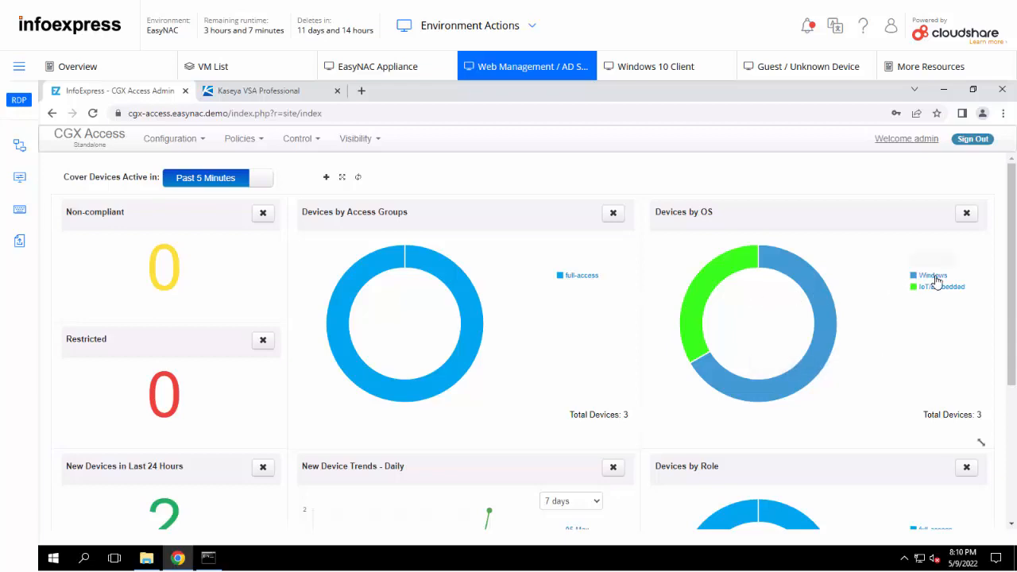
mouse_move(938, 292)
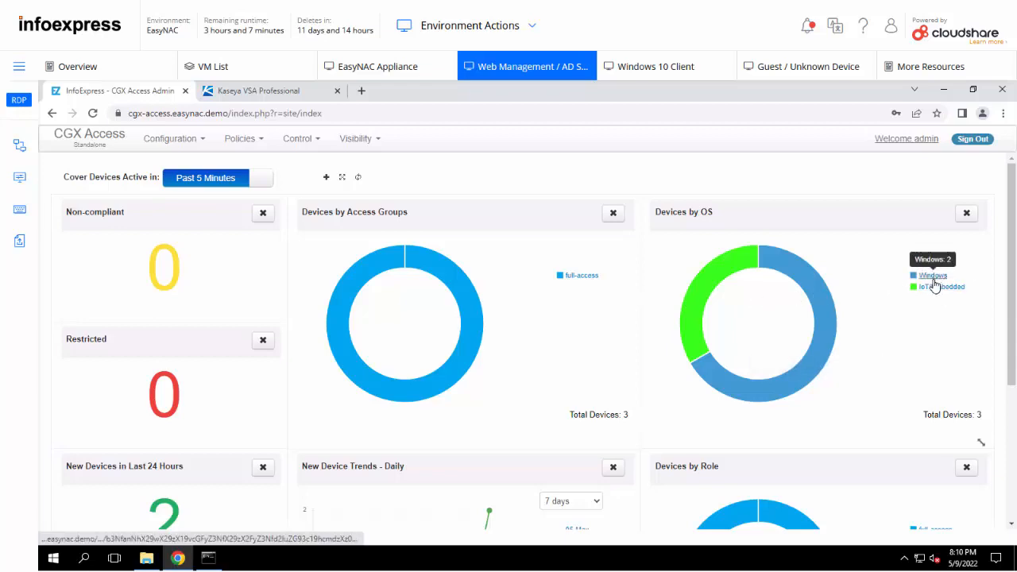
click(934, 278)
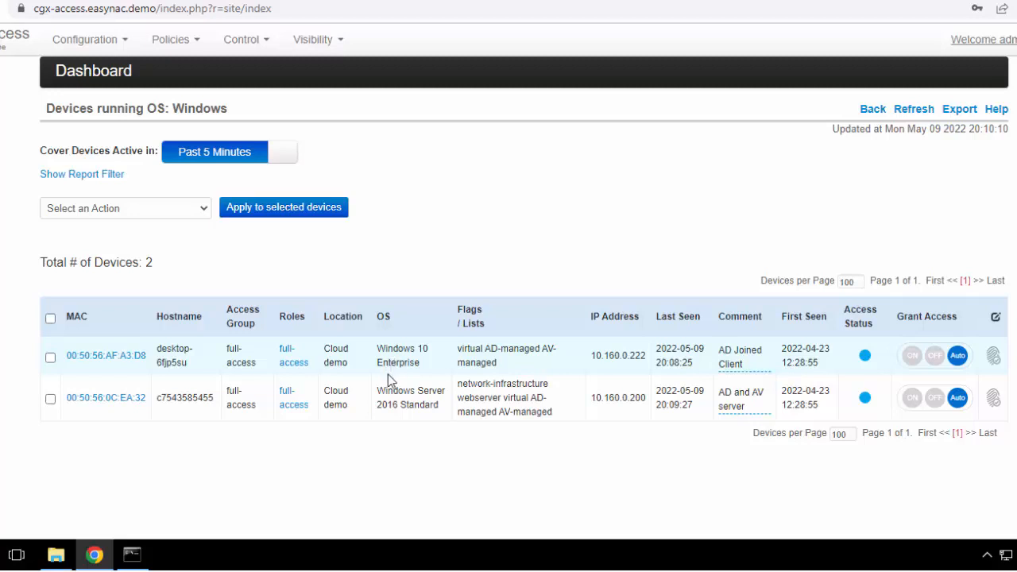
click(290, 367)
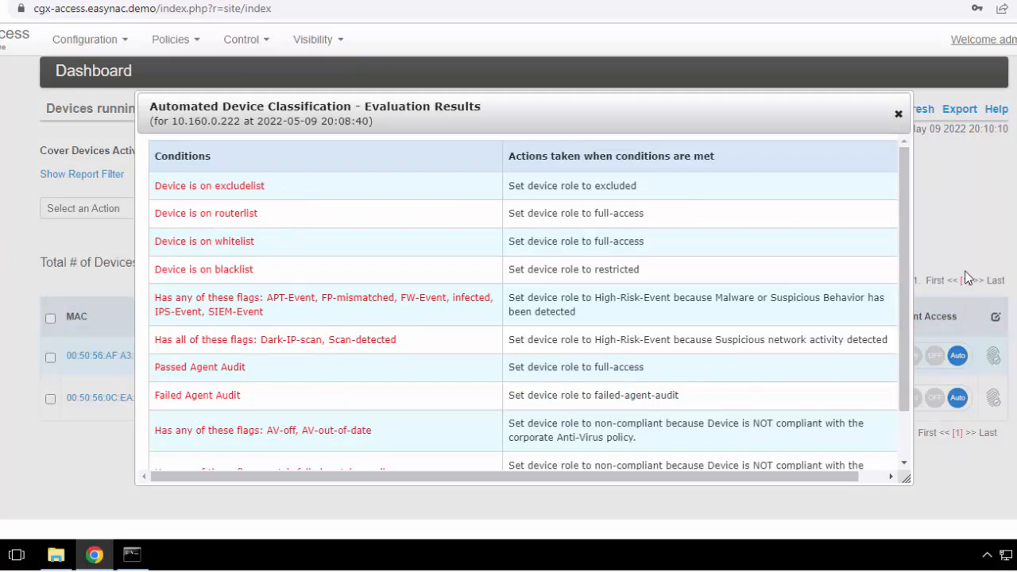
scroll(906, 278, down, 1)
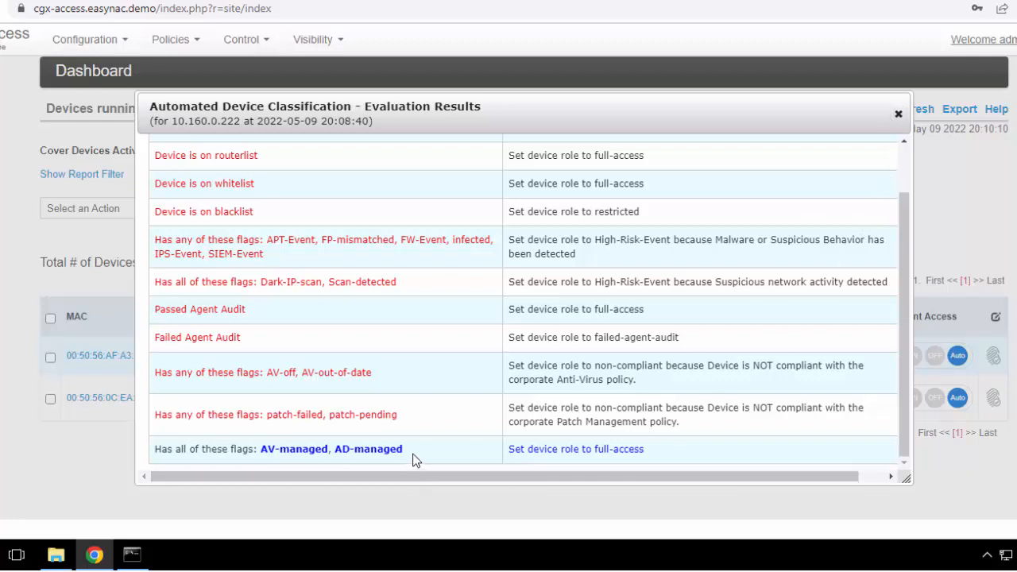
click(897, 115)
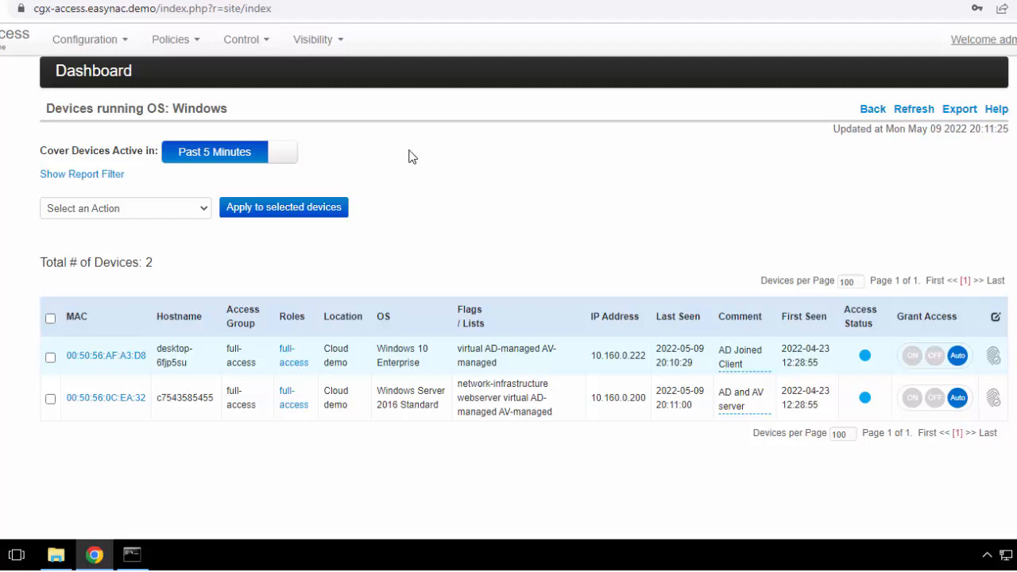
Step: Open Visibility > Device Manager – Reports and scroll through the overview
click(311, 40)
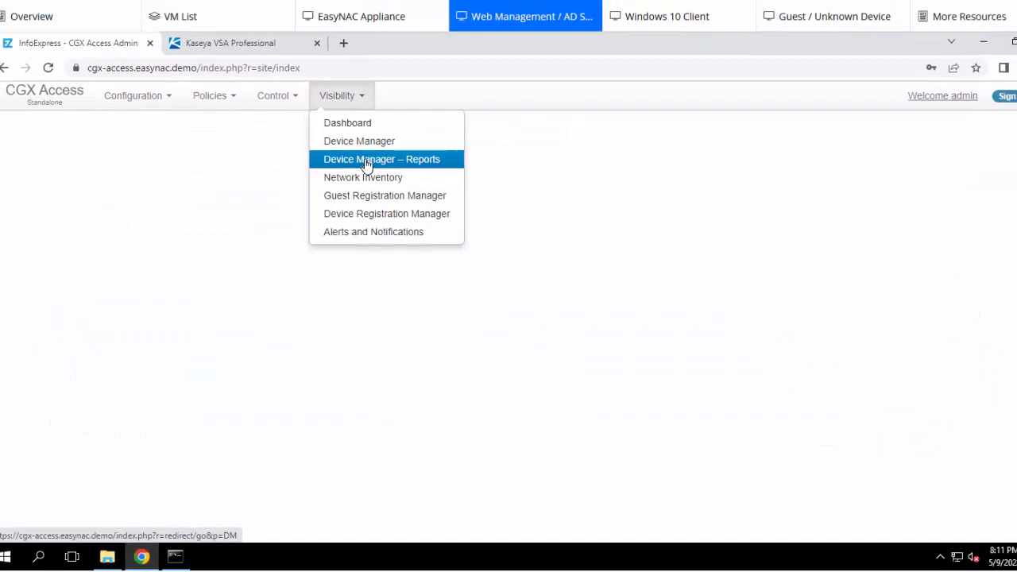
click(350, 110)
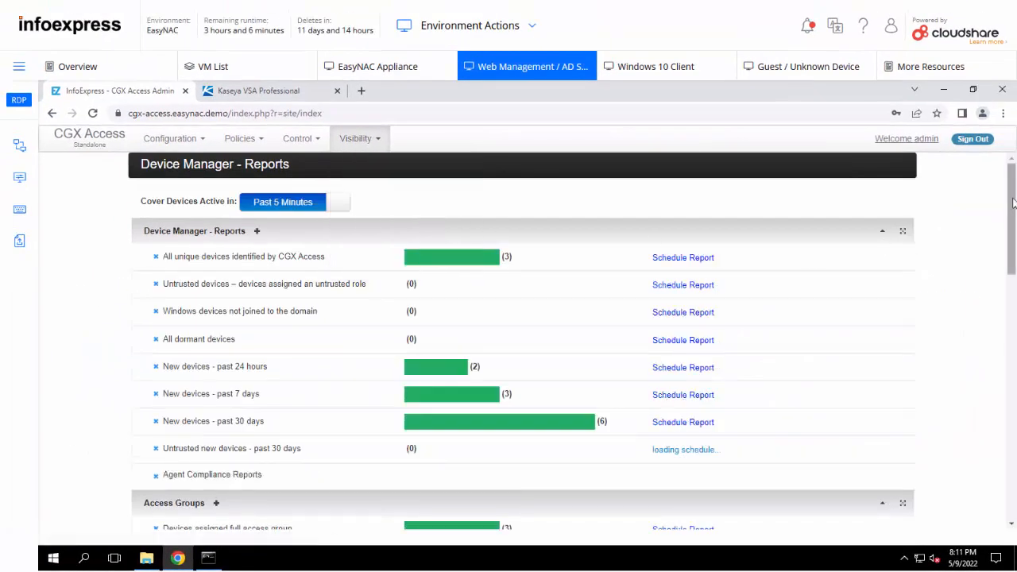
drag(1013, 204, 891, 378)
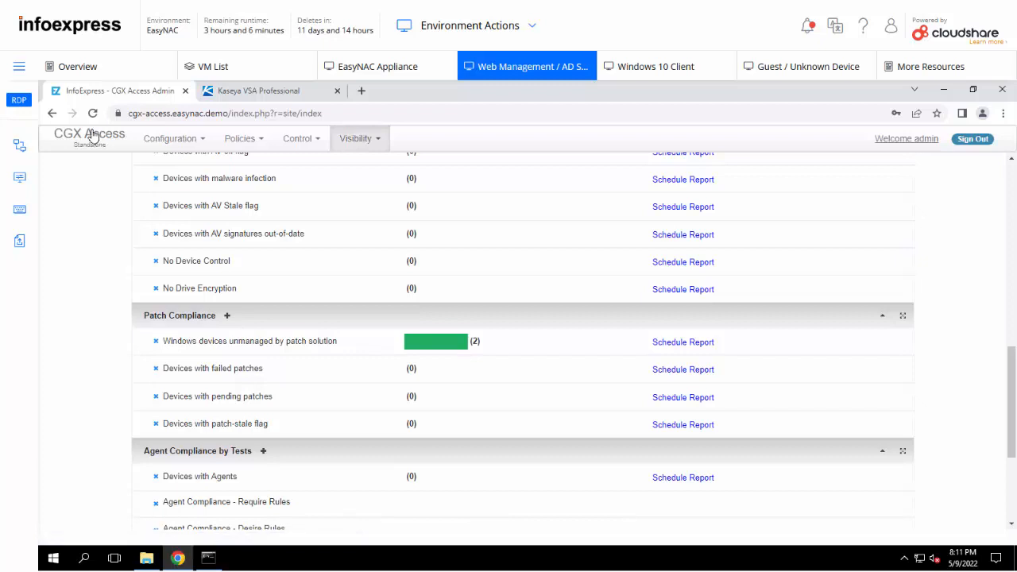
Step: Go to Configuration > Integration and scroll to the disabled Kaseya VSA Patch Management entry
click(163, 141)
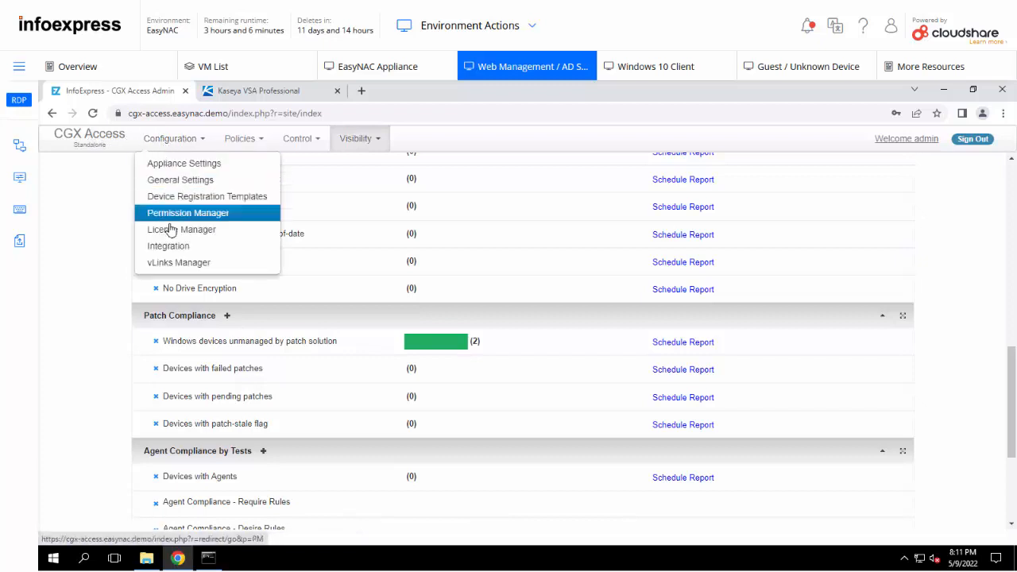
click(169, 253)
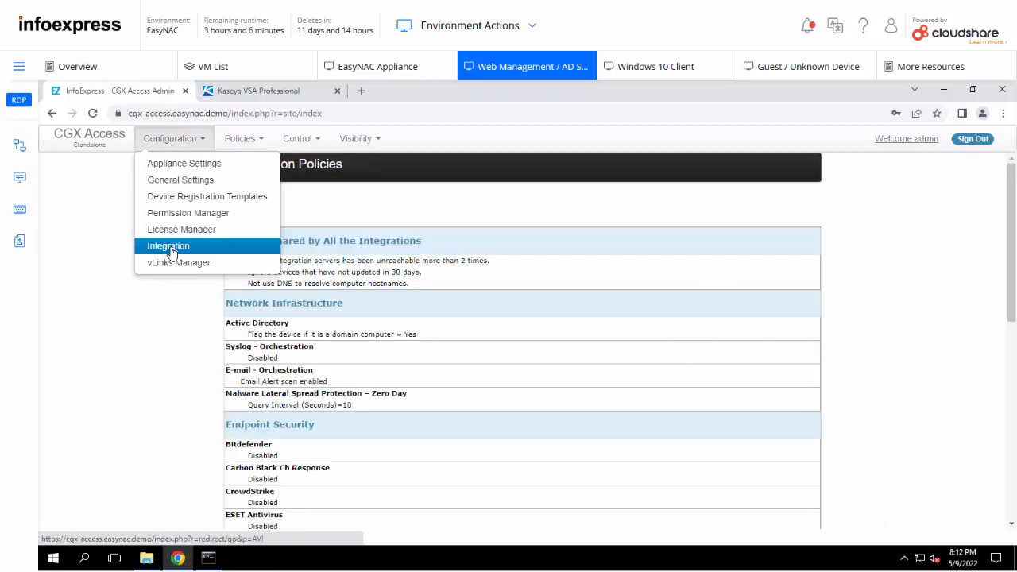
drag(1012, 183, 1011, 348)
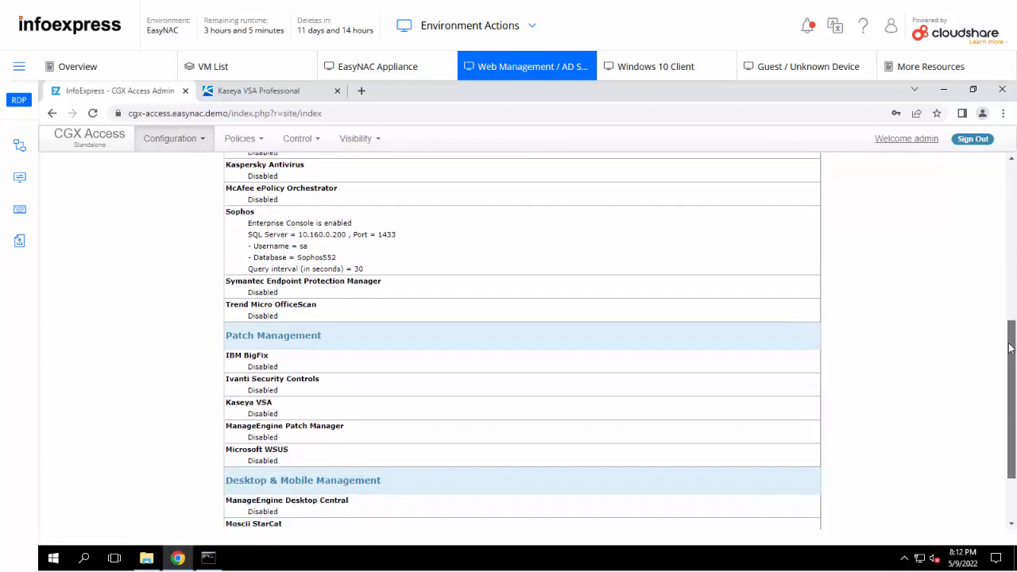
Step: Enable the Kaseya VSA integration and successfully test the connection to iad2trial1001.kaseya.net on port 443
click(255, 402)
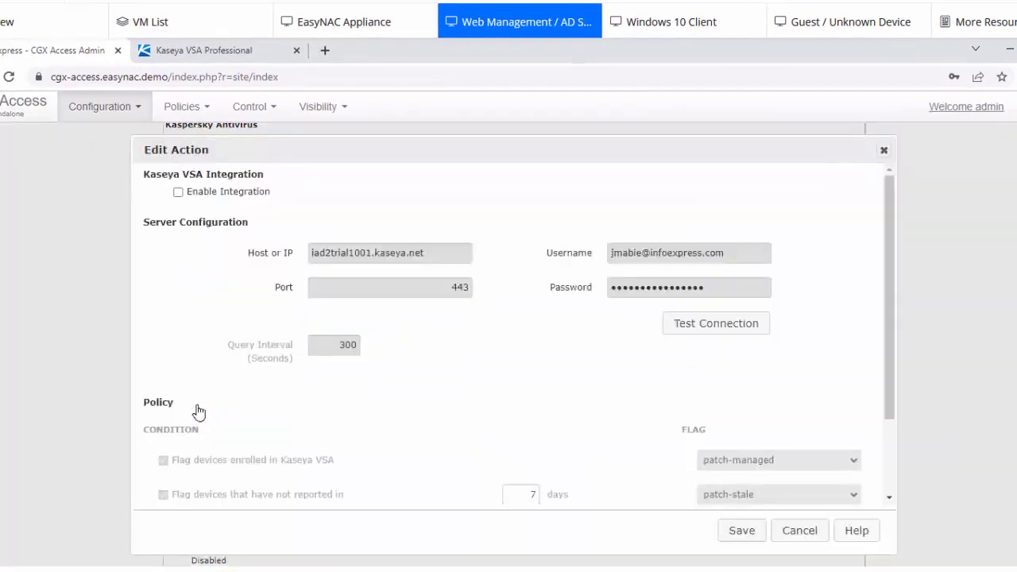
click(179, 193)
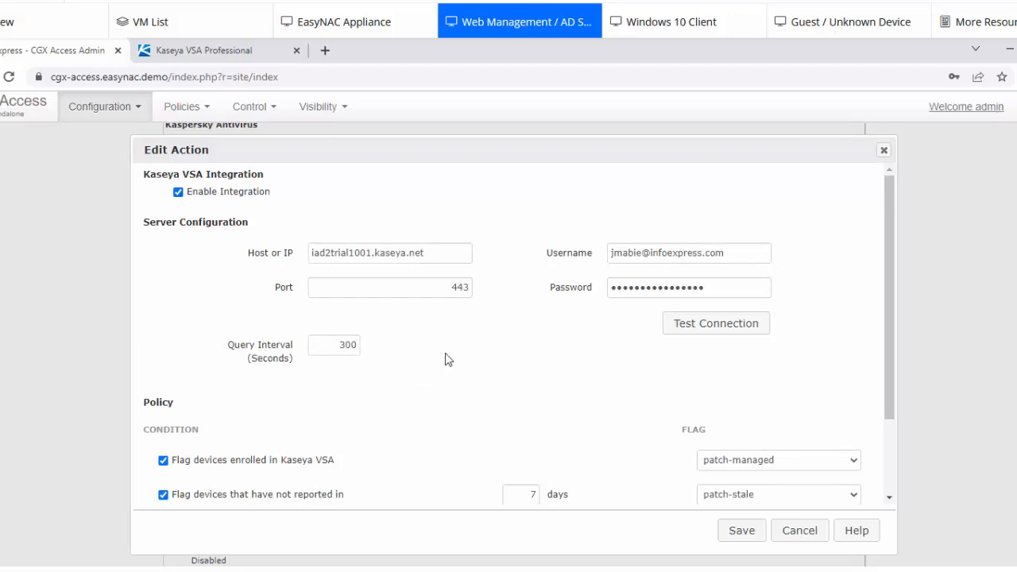
drag(437, 255, 309, 254)
click(201, 50)
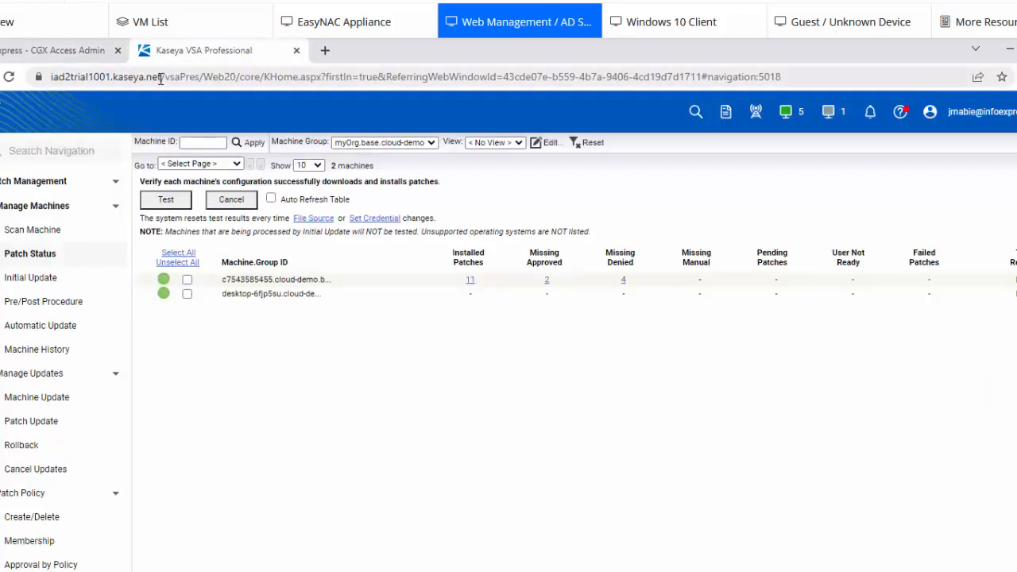
click(49, 51)
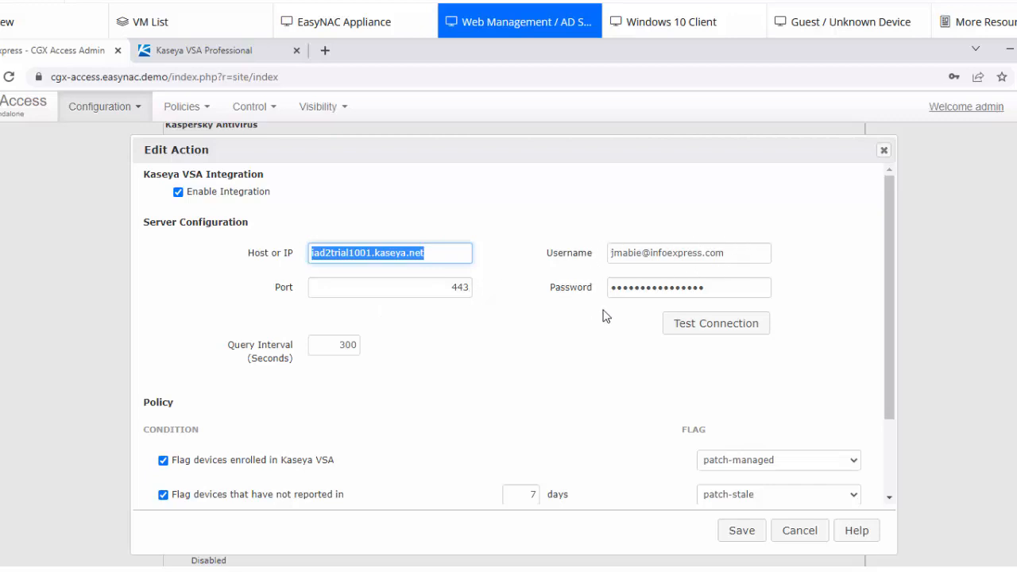
click(714, 328)
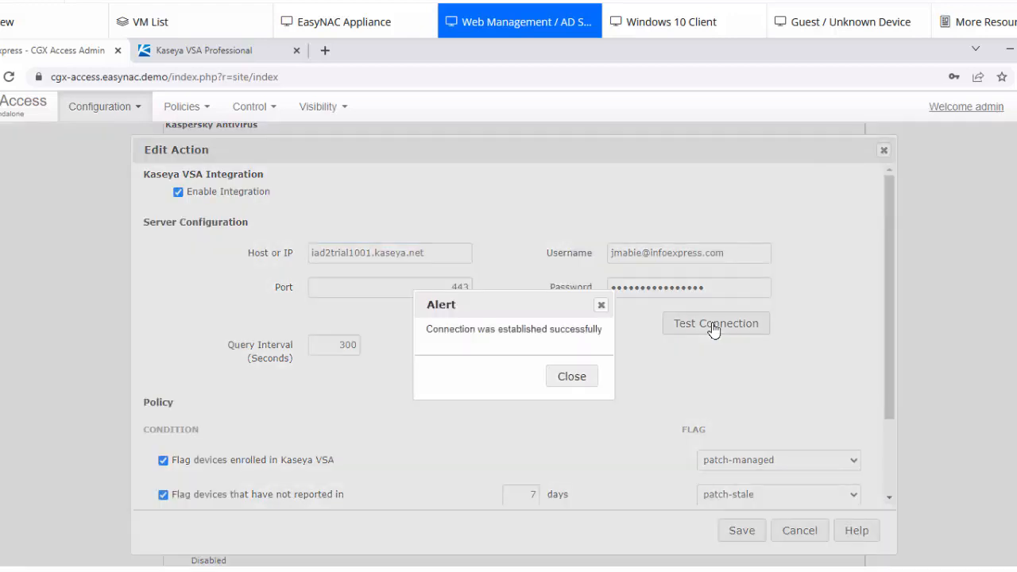
click(585, 378)
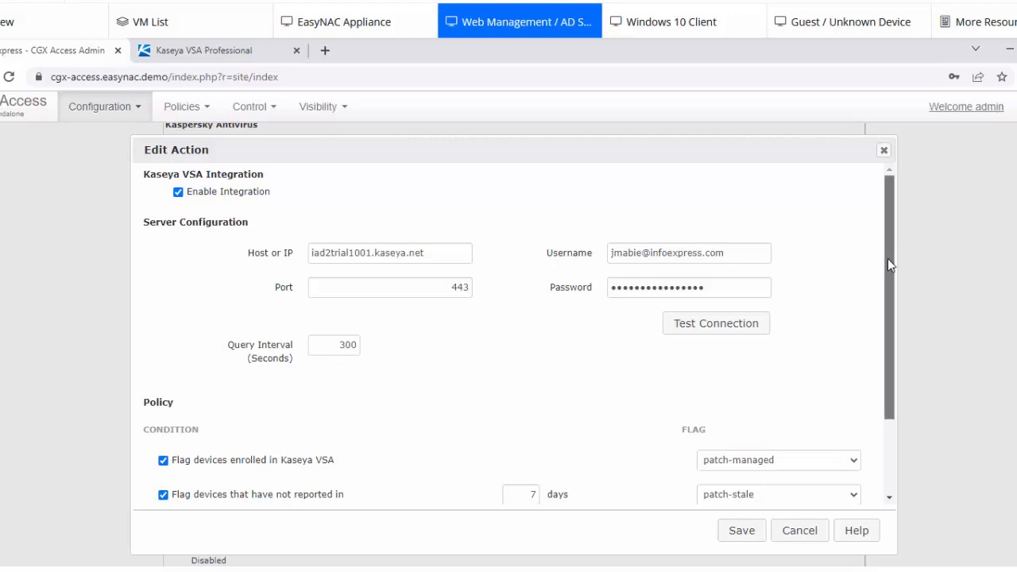
Step: Set the Kaseya VSA missing-patches threshold to 1 and save the integration
drag(887, 261, 890, 356)
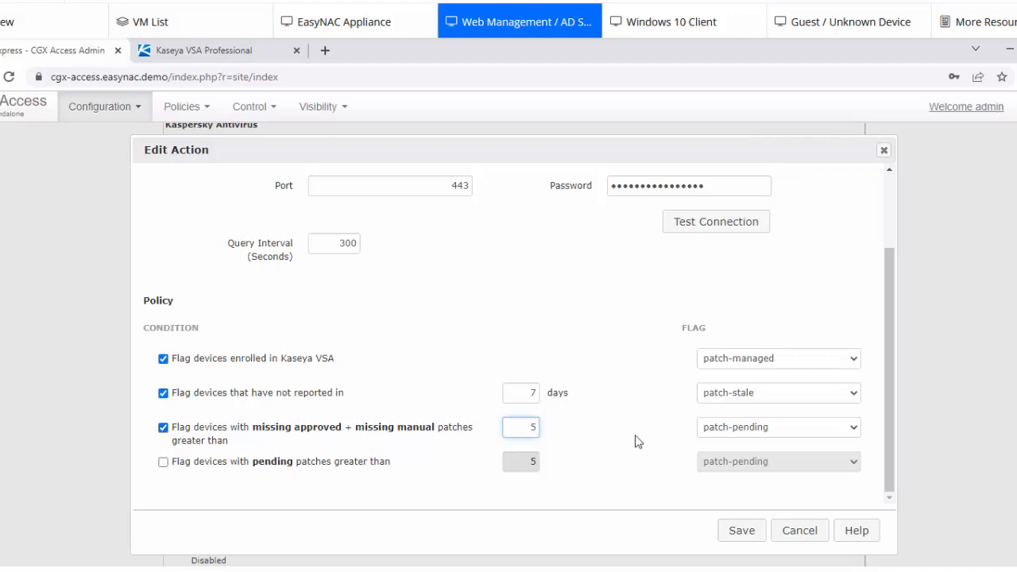
double_click(540, 428)
click(748, 534)
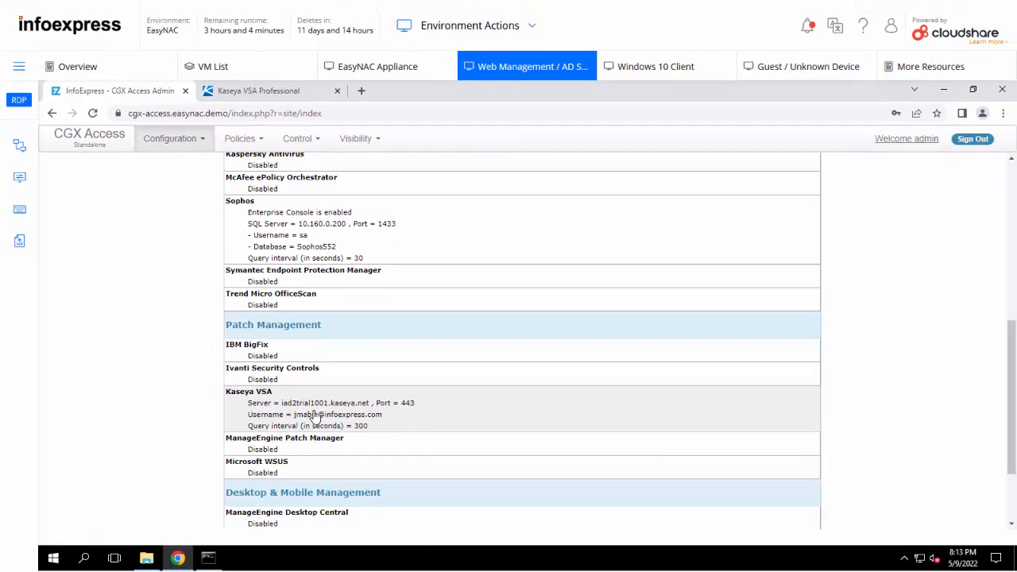
Step: From the dashboard's yellow donut segment, list the devices with limited access
click(80, 141)
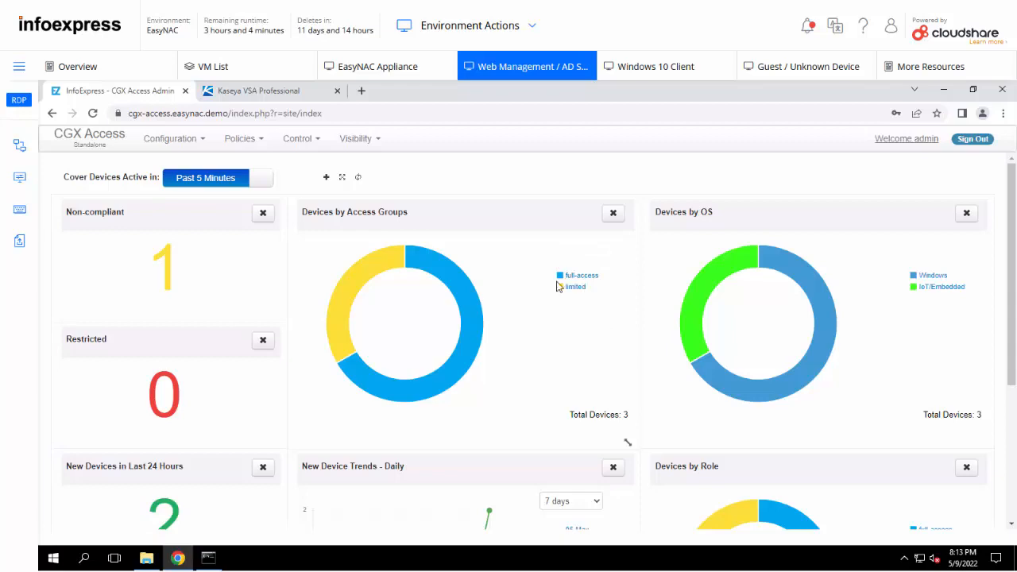
mouse_move(370, 272)
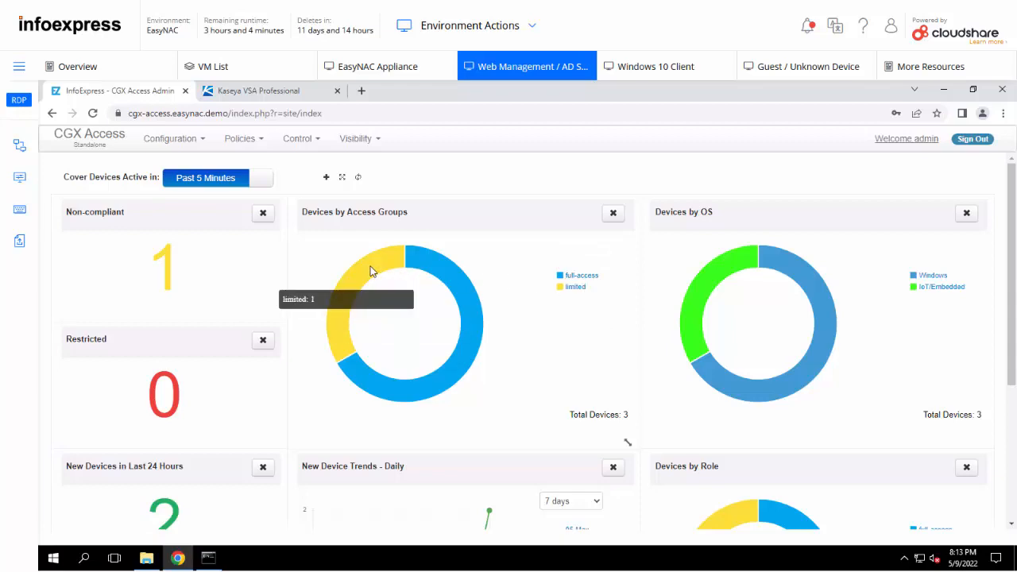
click(369, 271)
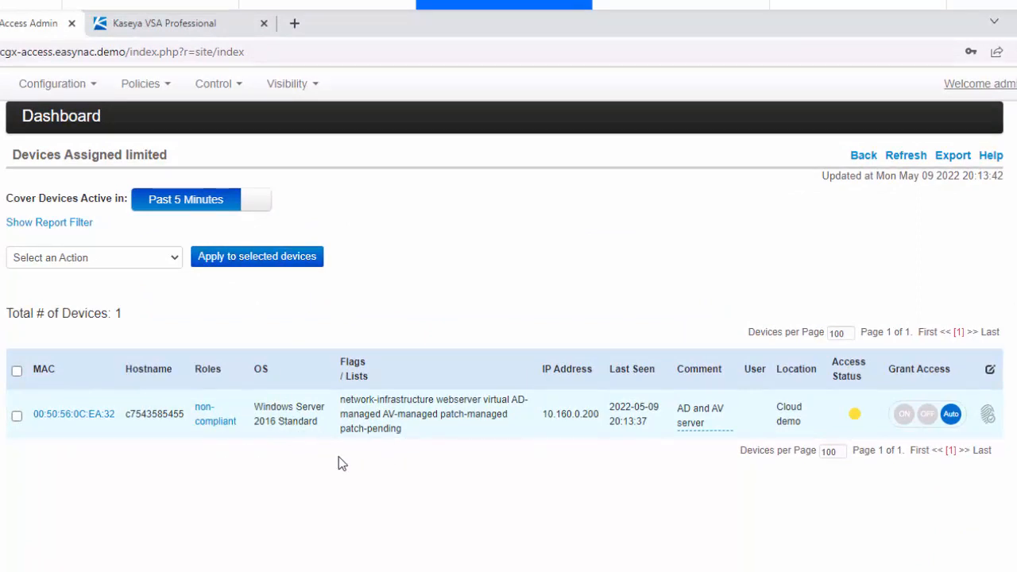
Step: Review why the Windows Server 2016 machine was classified non-compliant, then close the results
click(211, 427)
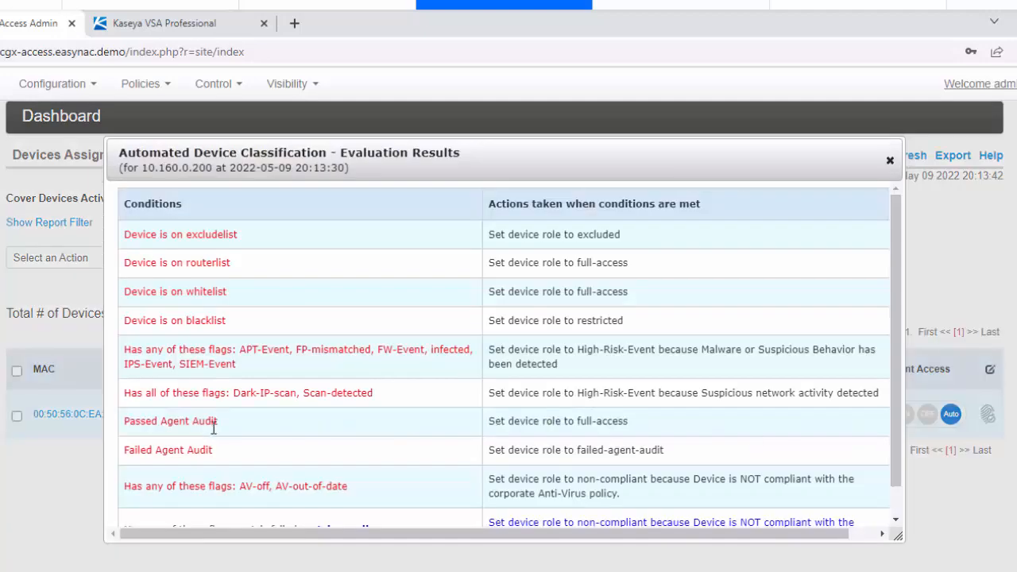
drag(895, 321, 896, 396)
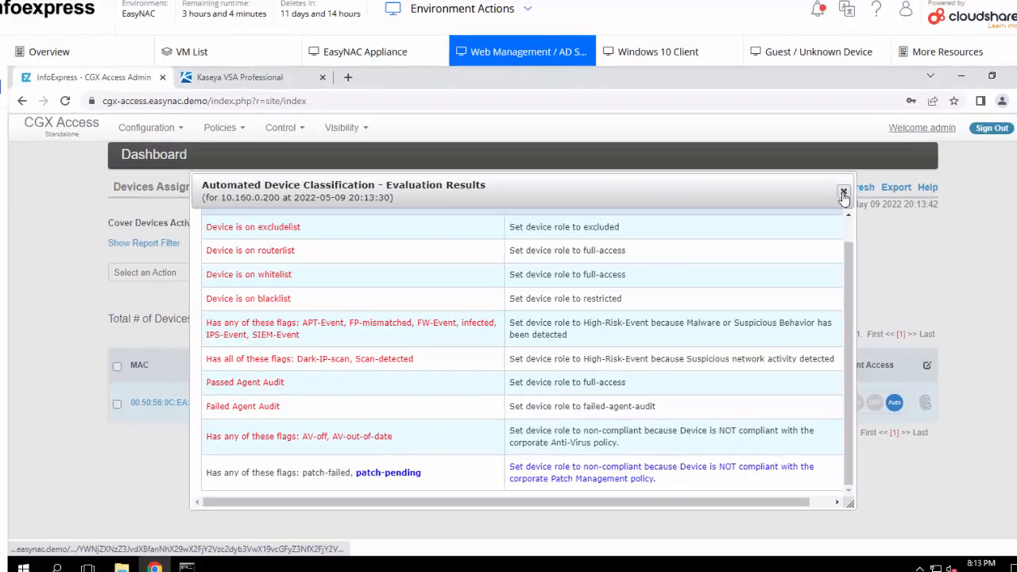
click(890, 159)
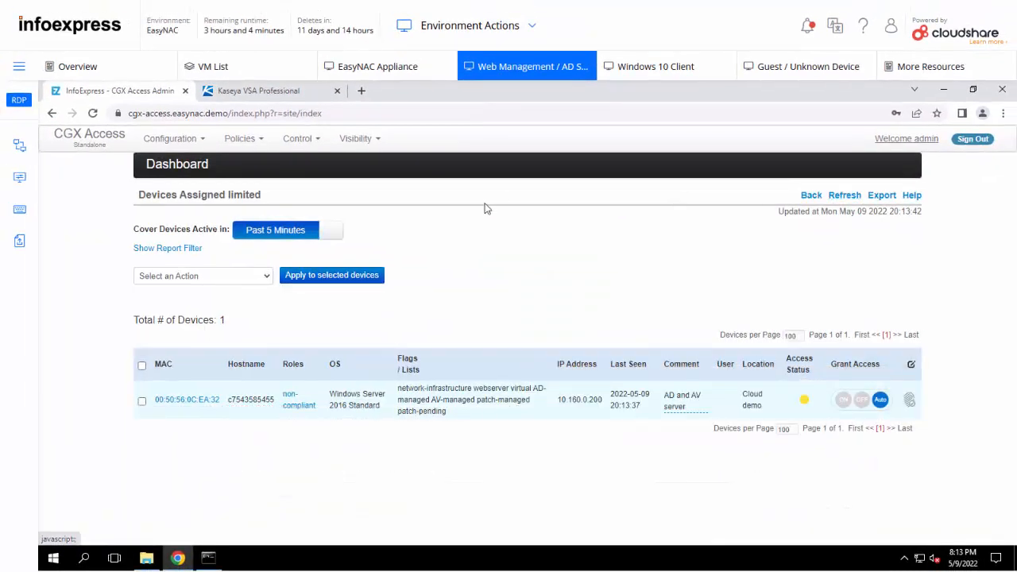
Step: Load google.com in a new tab, which redirects to the Network Status limited-access page
click(362, 92)
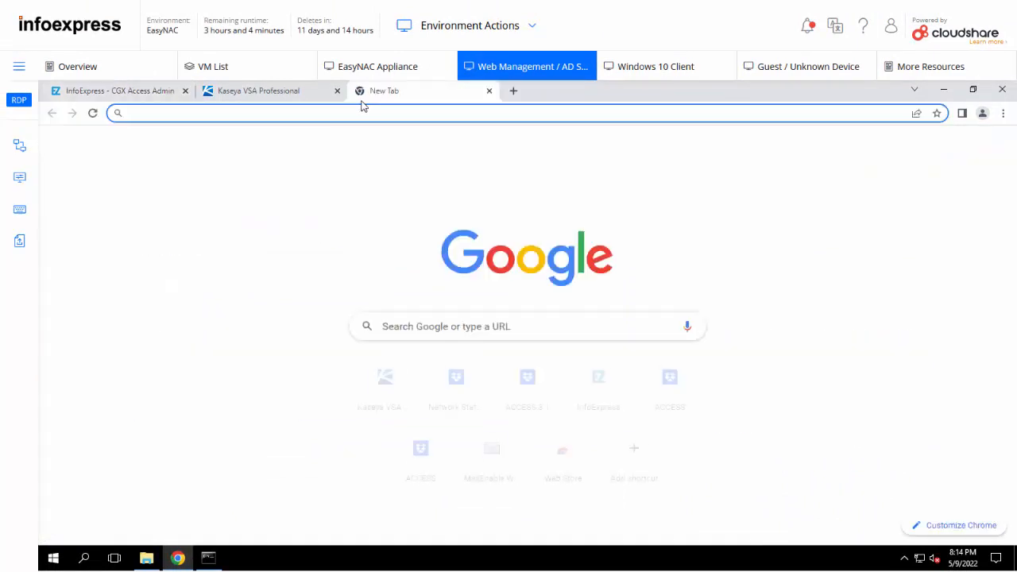
text(go)
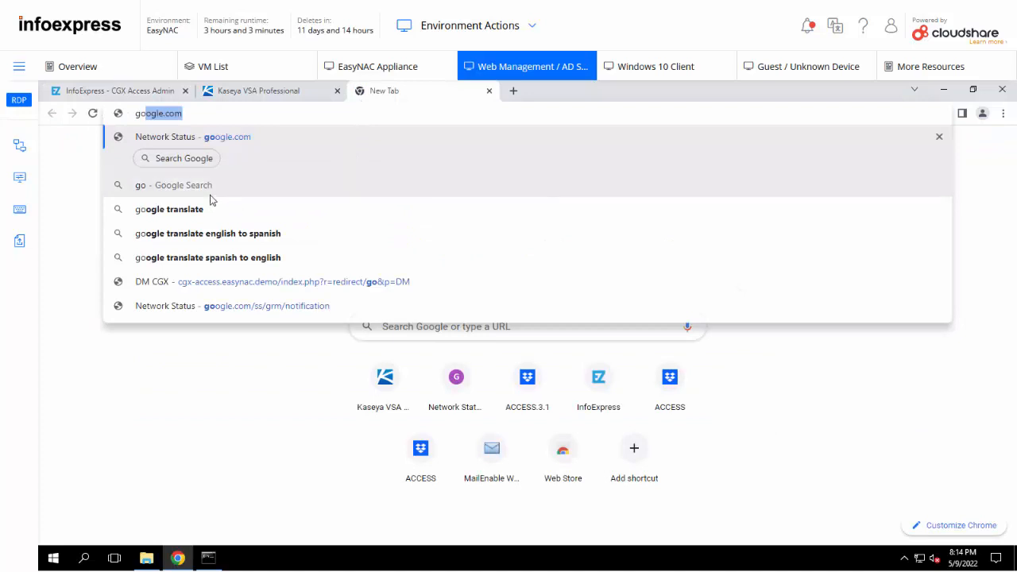
click(206, 112)
key(Return)
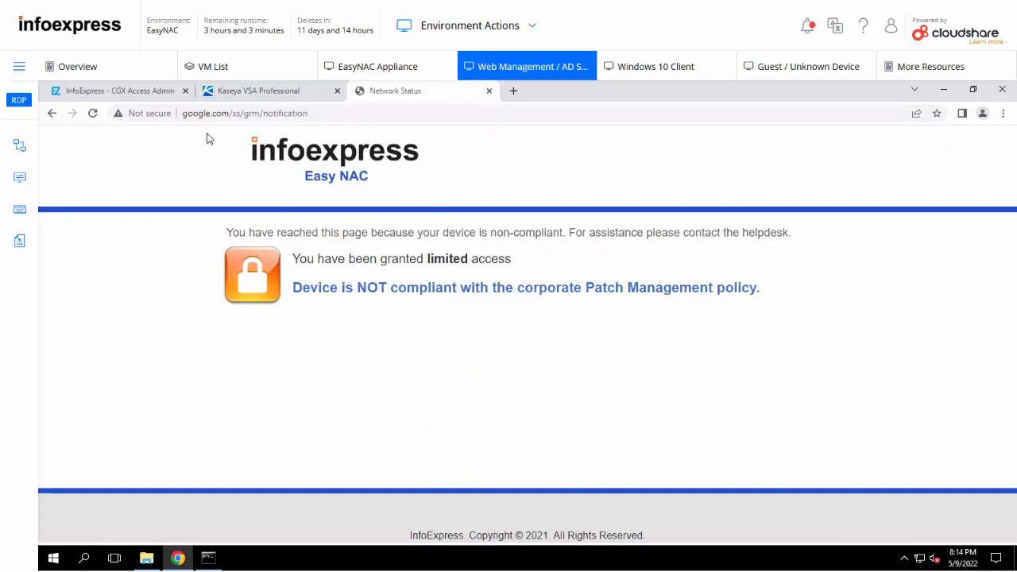
click(120, 90)
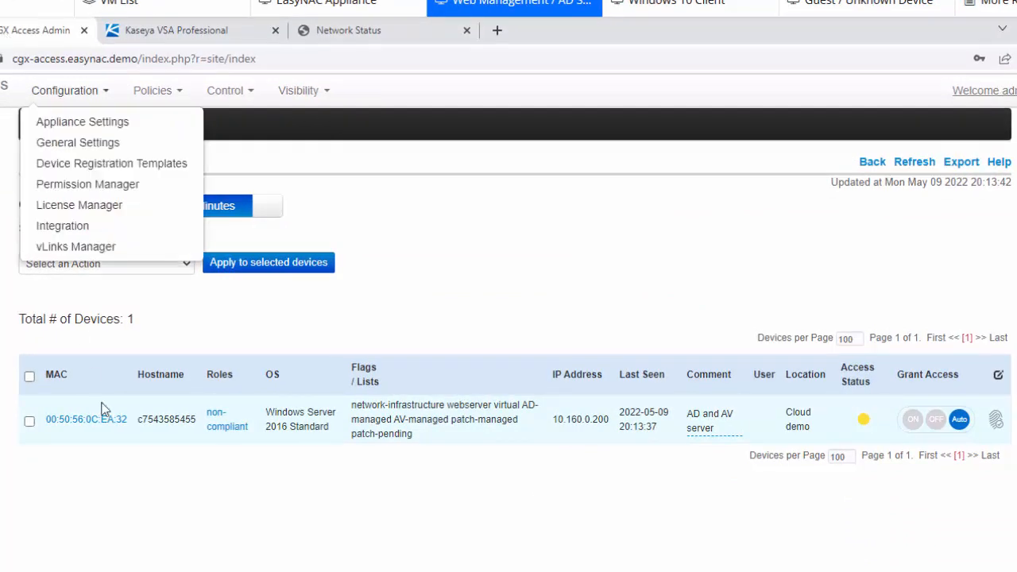
Step: Add the Windows Server 2016 machine to the permanent whitelist, leaving 0 non-compliant devices
click(260, 492)
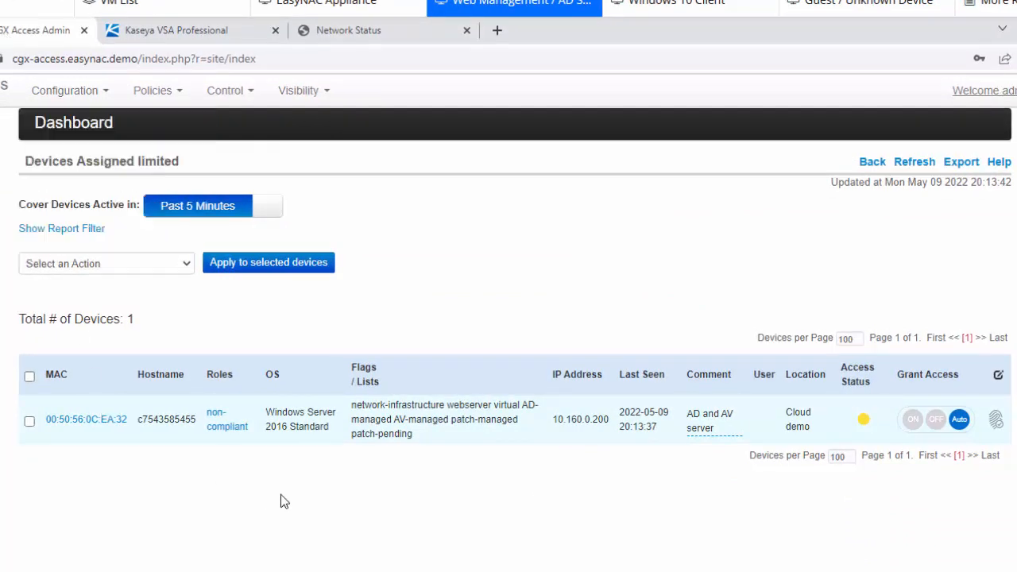
click(913, 421)
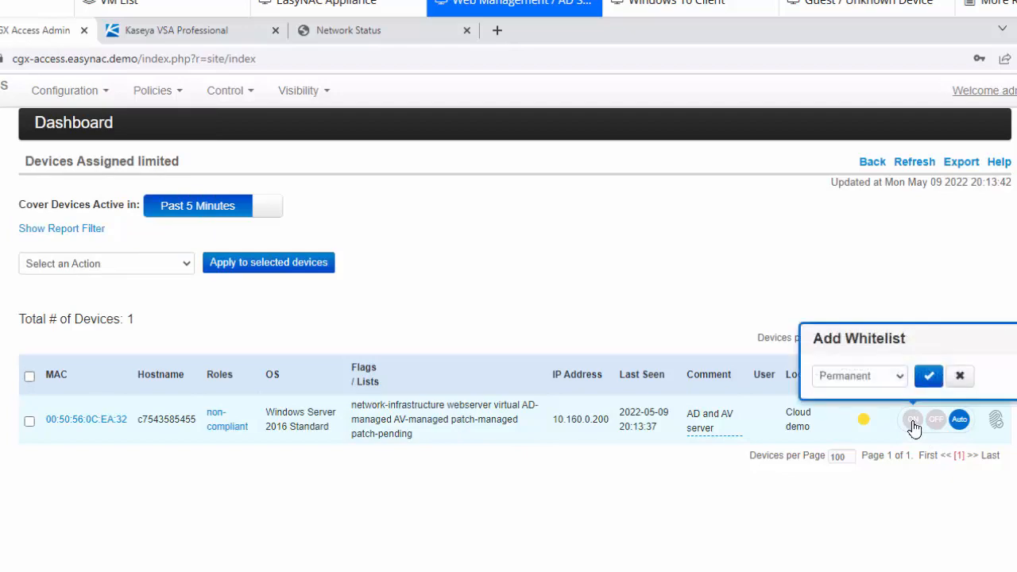
click(928, 376)
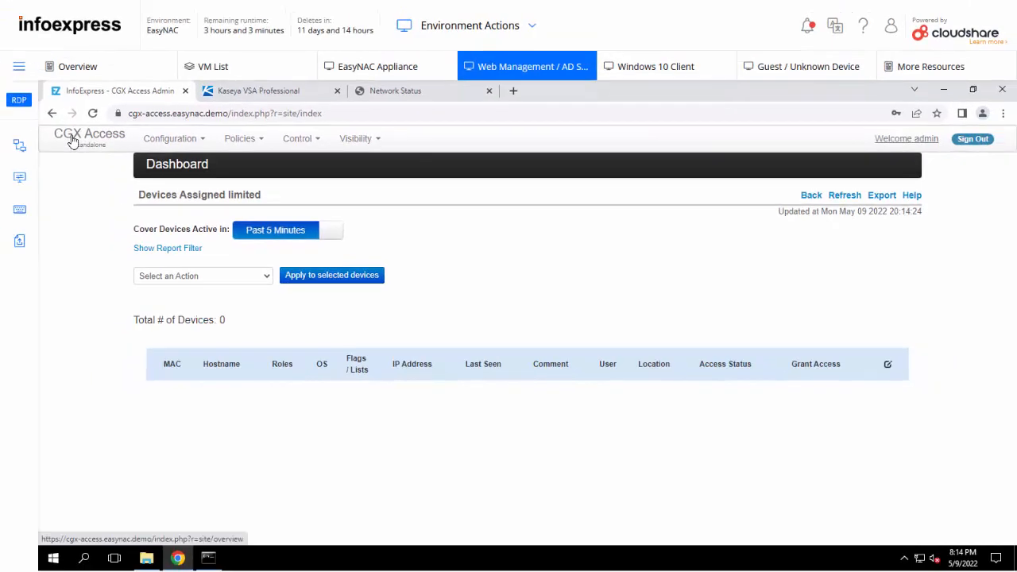
click(71, 140)
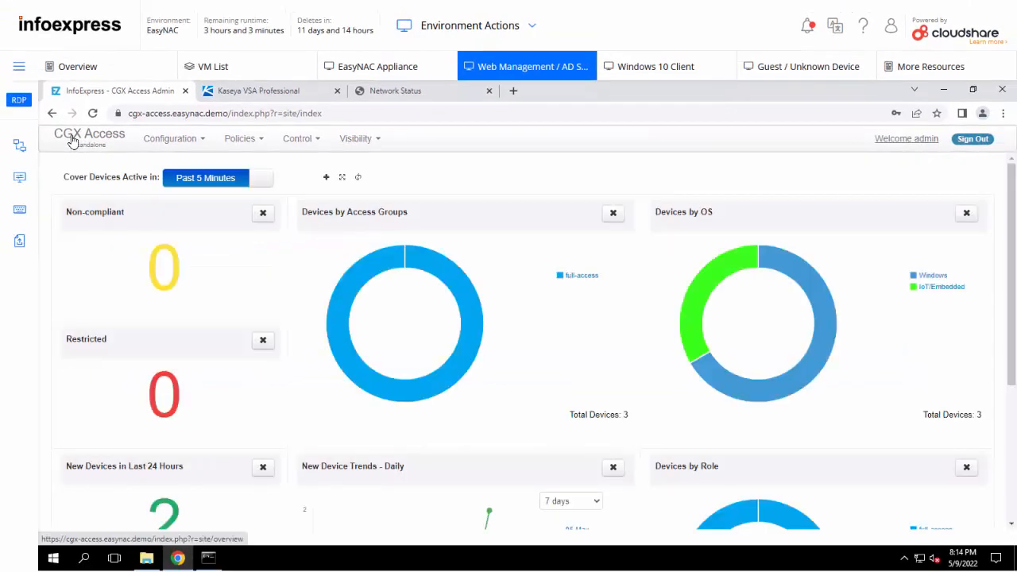
mouse_move(346, 150)
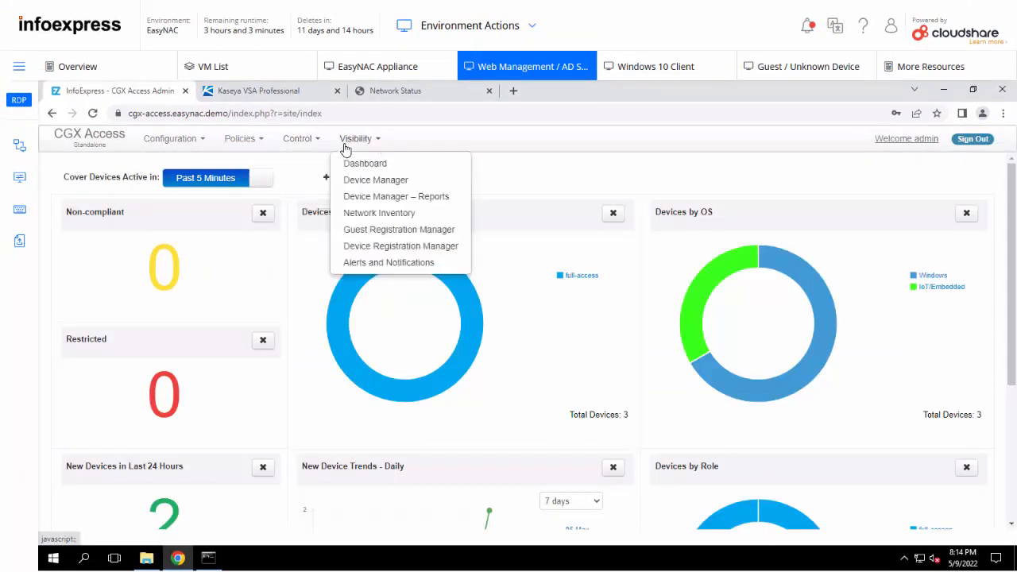
click(374, 198)
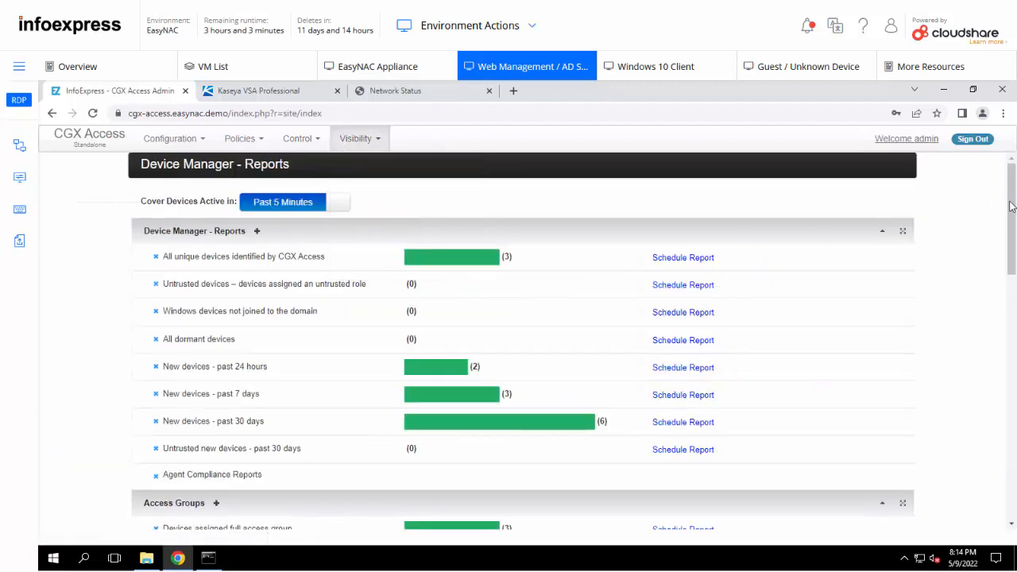
drag(1010, 207, 1013, 424)
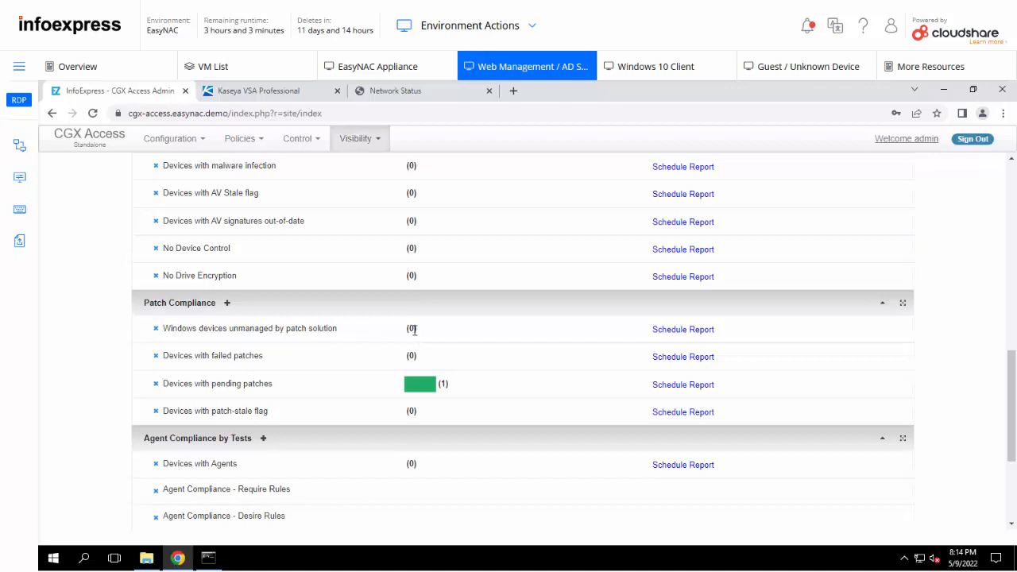
click(213, 386)
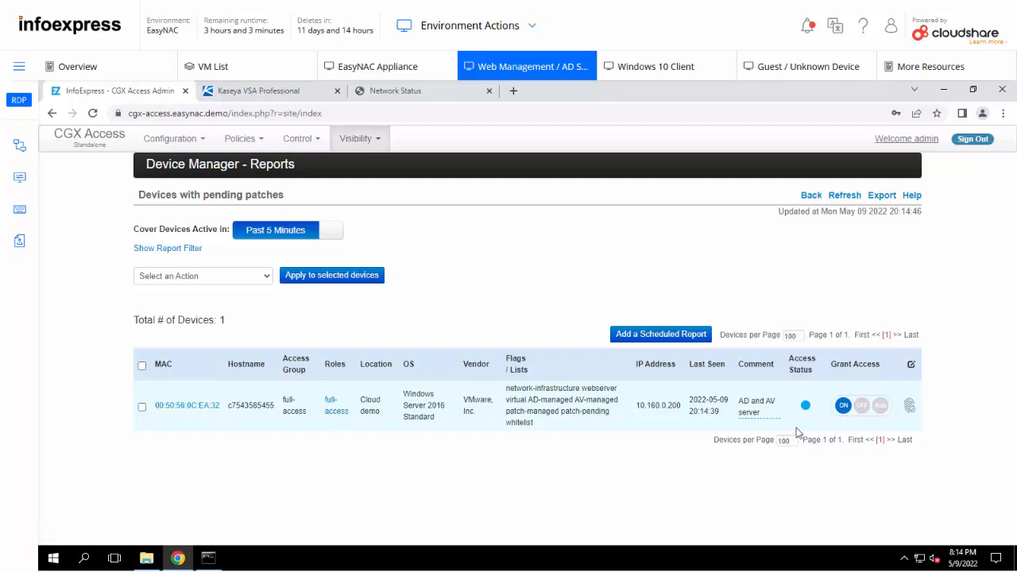
click(88, 143)
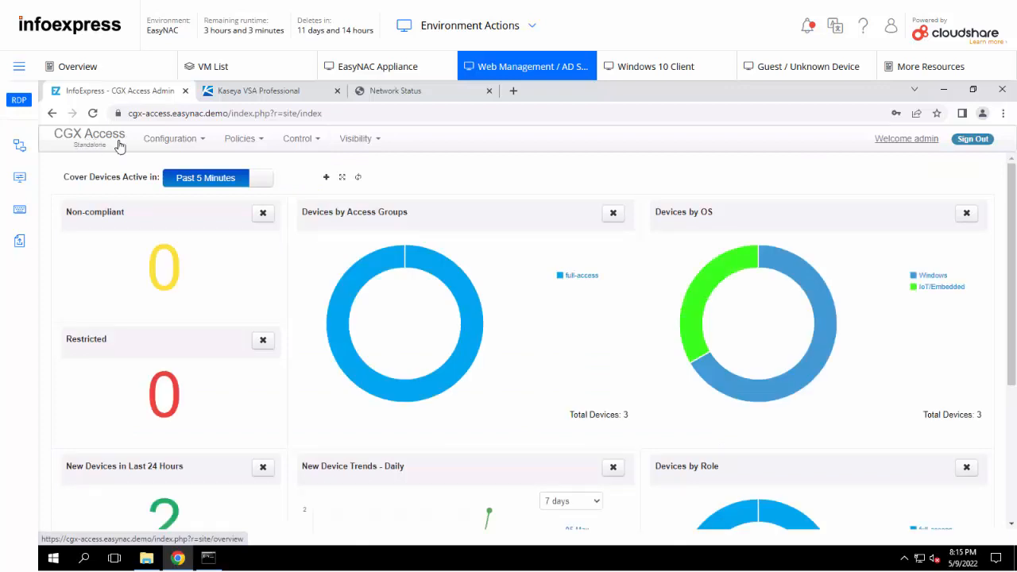
Step: Open the Windows devices list and review the Windows 10 client's full-access evaluation results
click(932, 275)
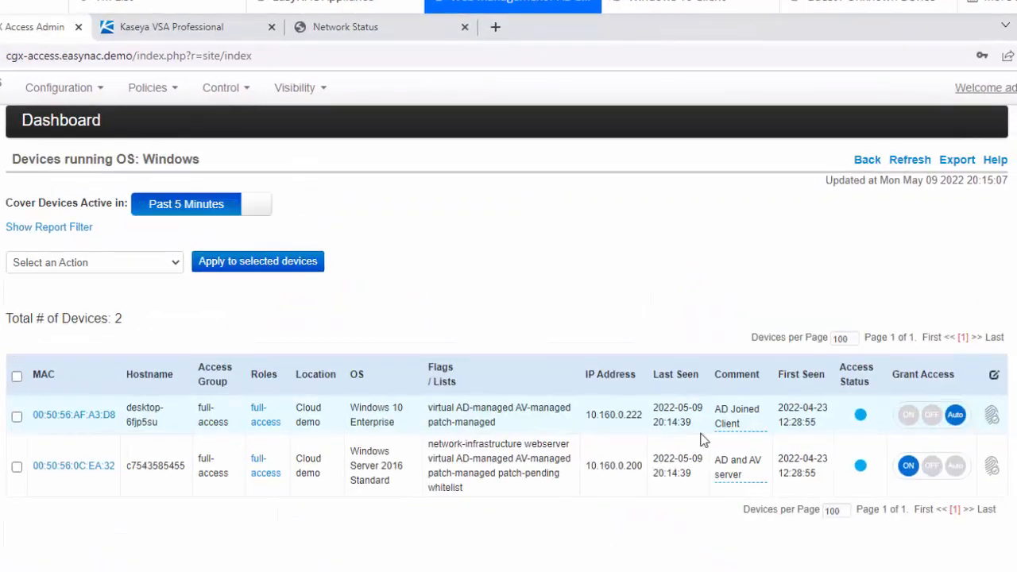
click(265, 421)
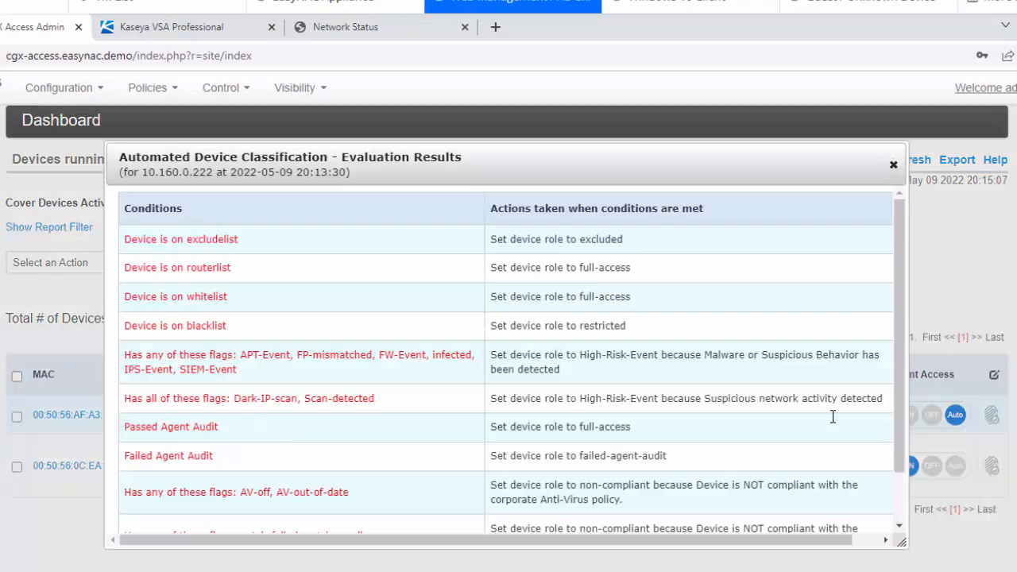
scroll(899, 358, down, 2)
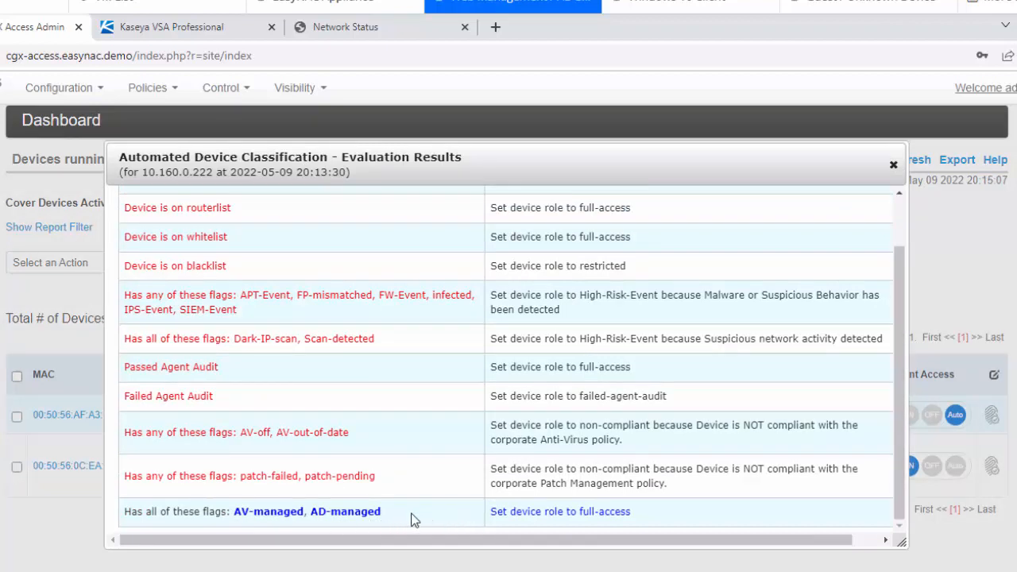
click(893, 166)
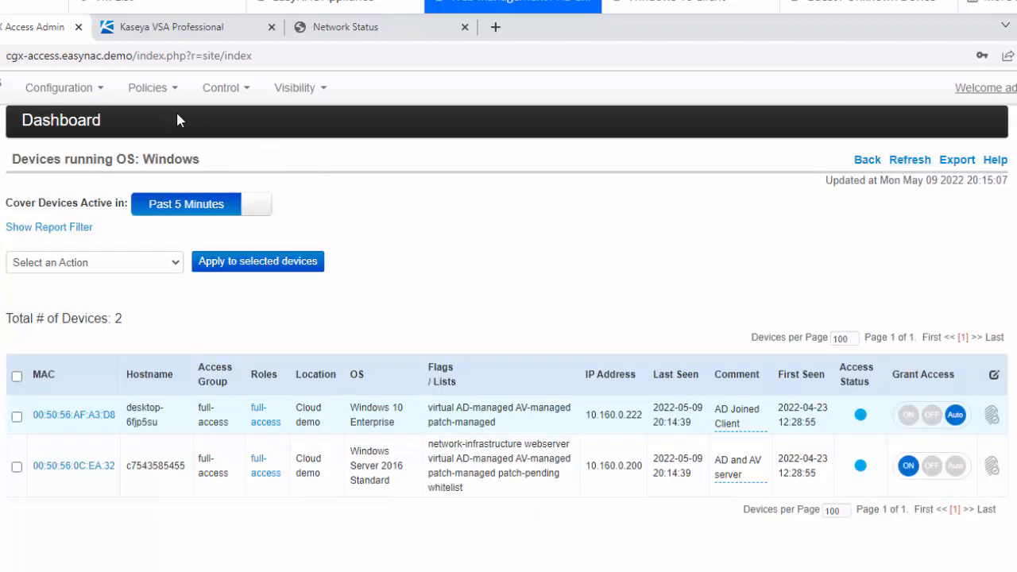
click(155, 90)
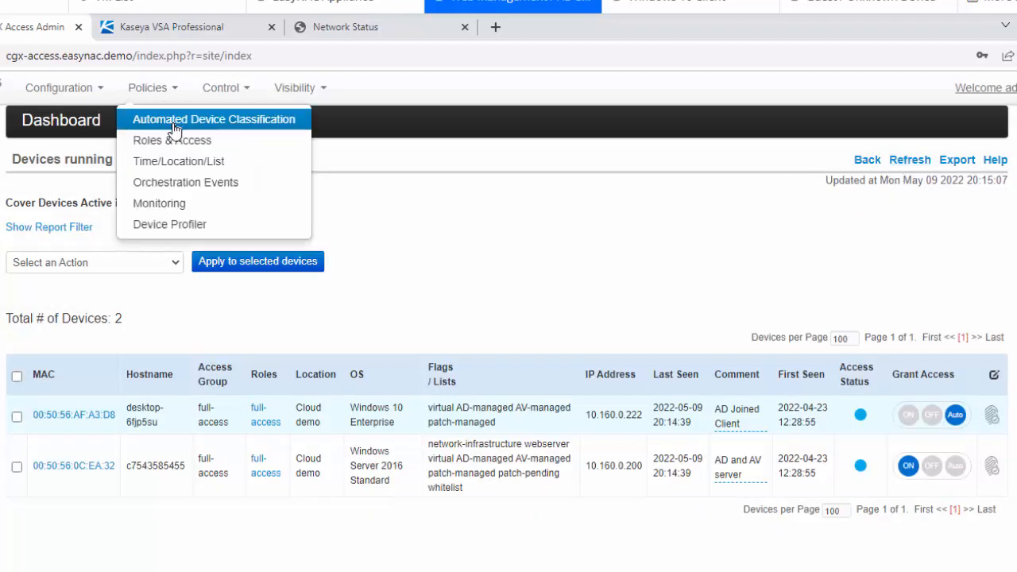
Step: Add the patch-managed flag to the AV-managed, AD-managed full-access classification rule
click(174, 120)
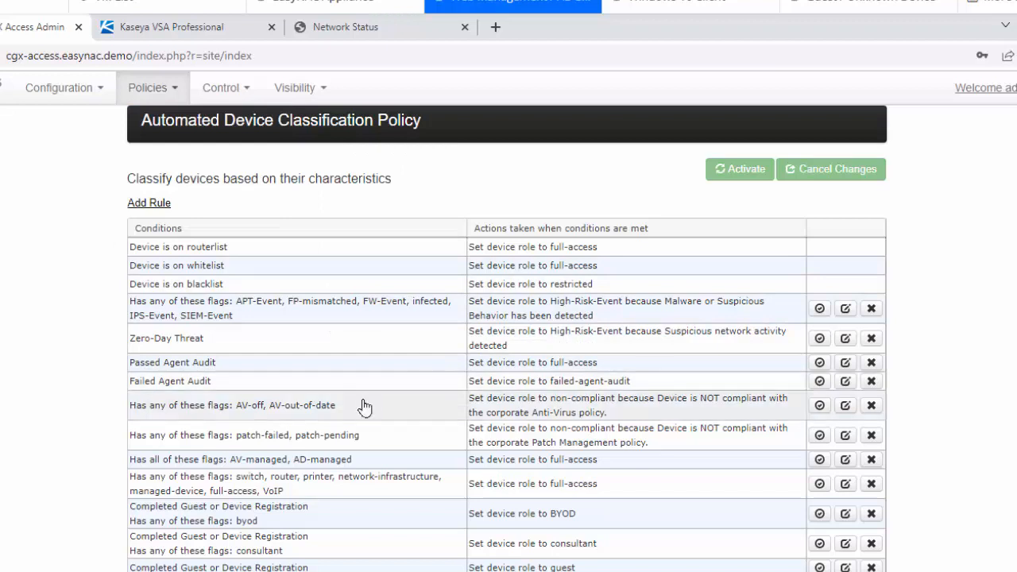
click(258, 465)
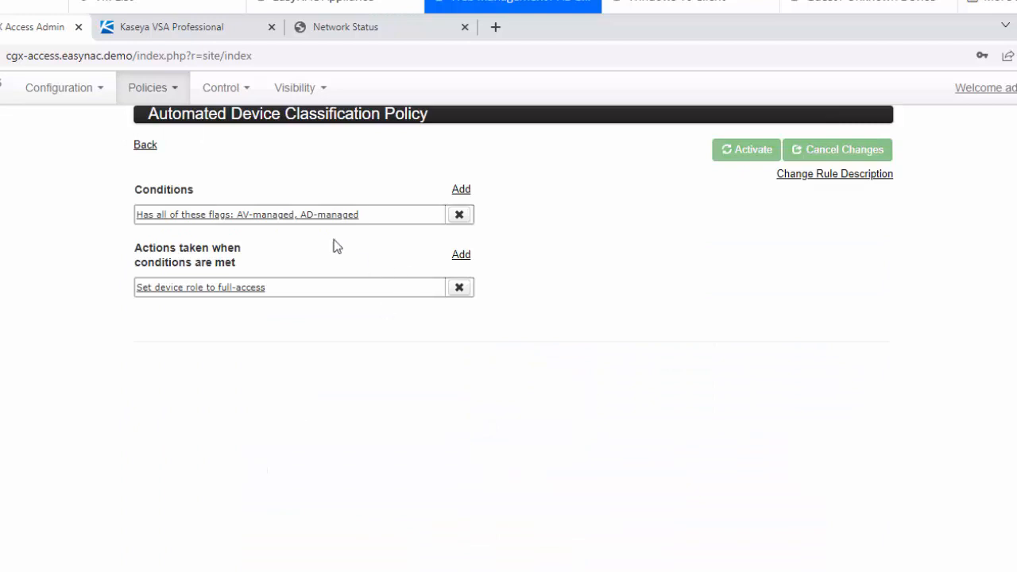
click(288, 216)
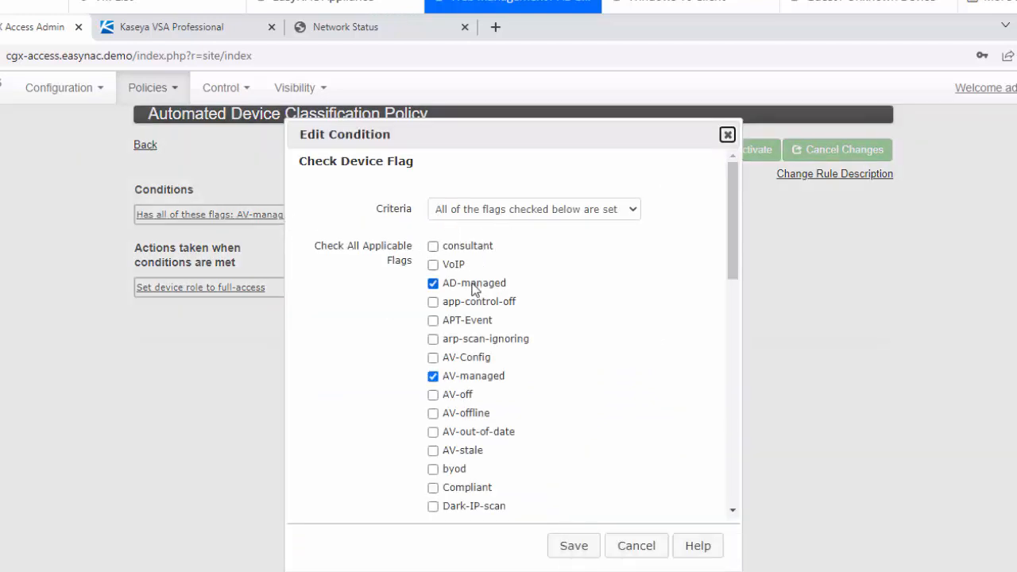
drag(734, 212, 734, 365)
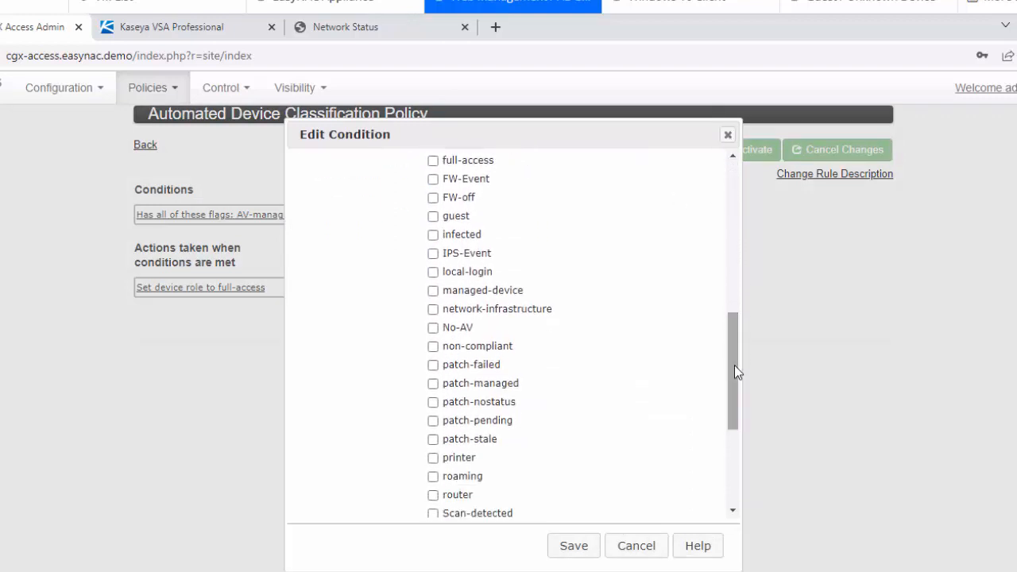
click(433, 384)
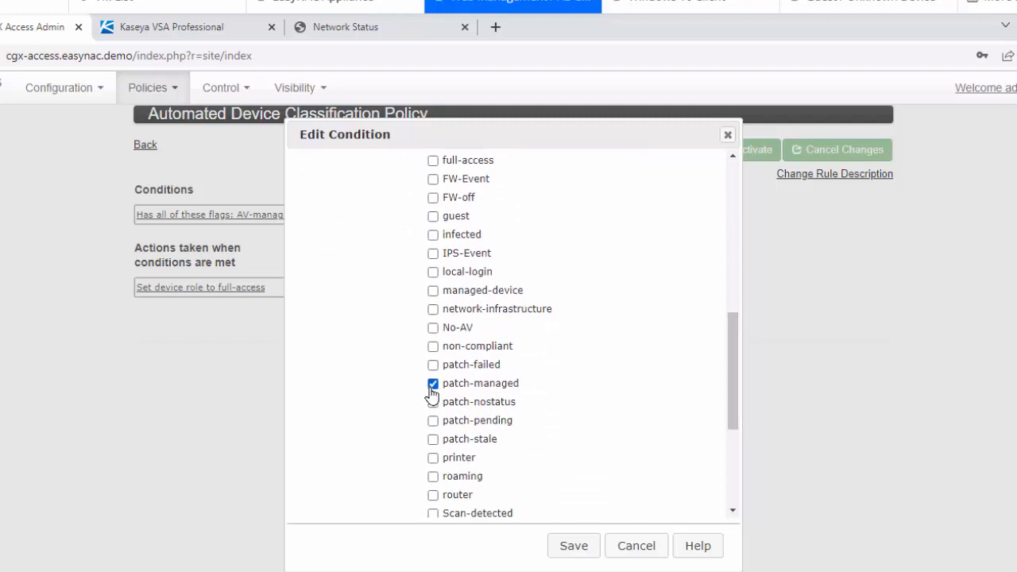
click(571, 546)
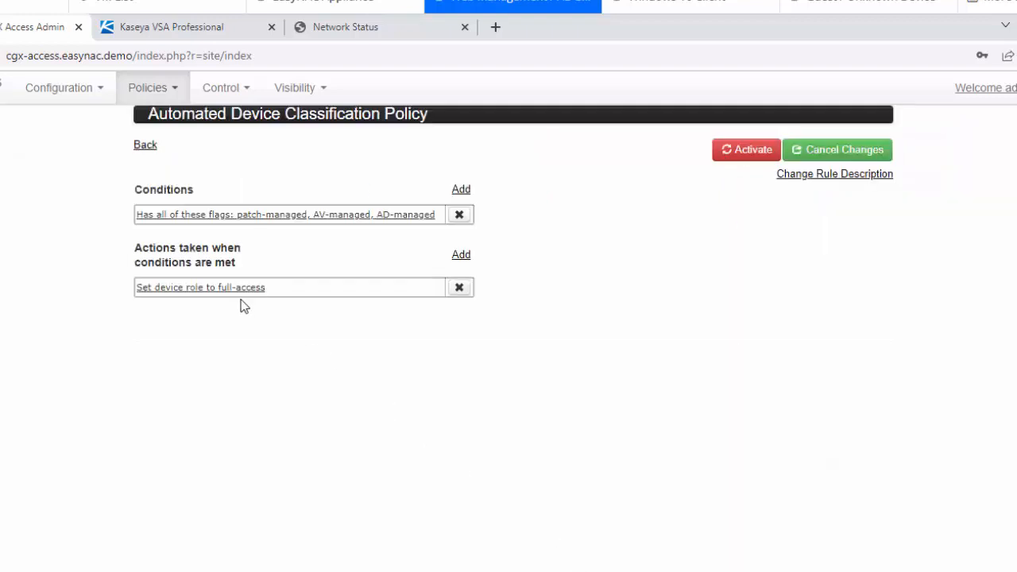
Step: Activate the updated classification policy and return to the overview dashboard
click(749, 156)
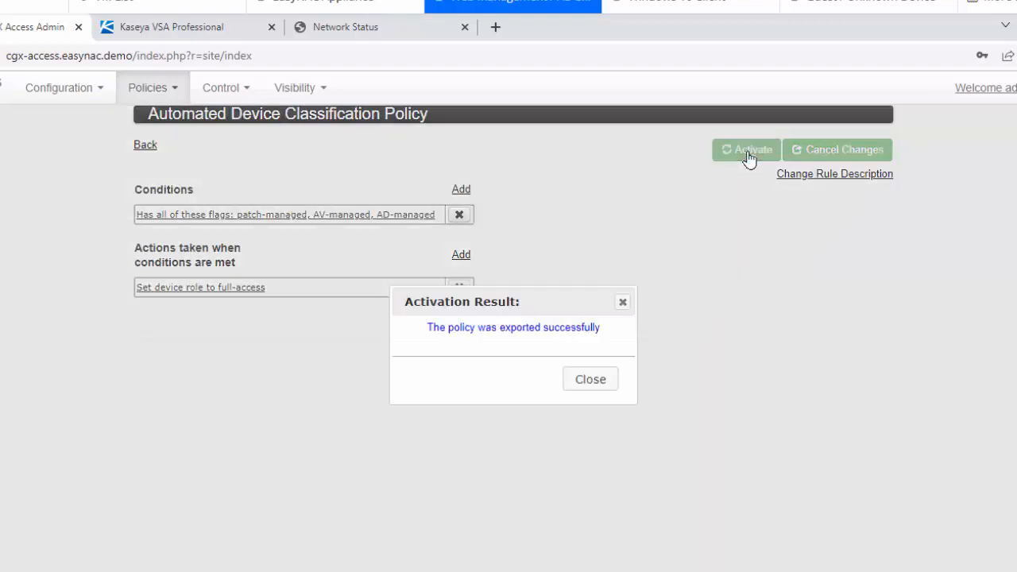
click(593, 381)
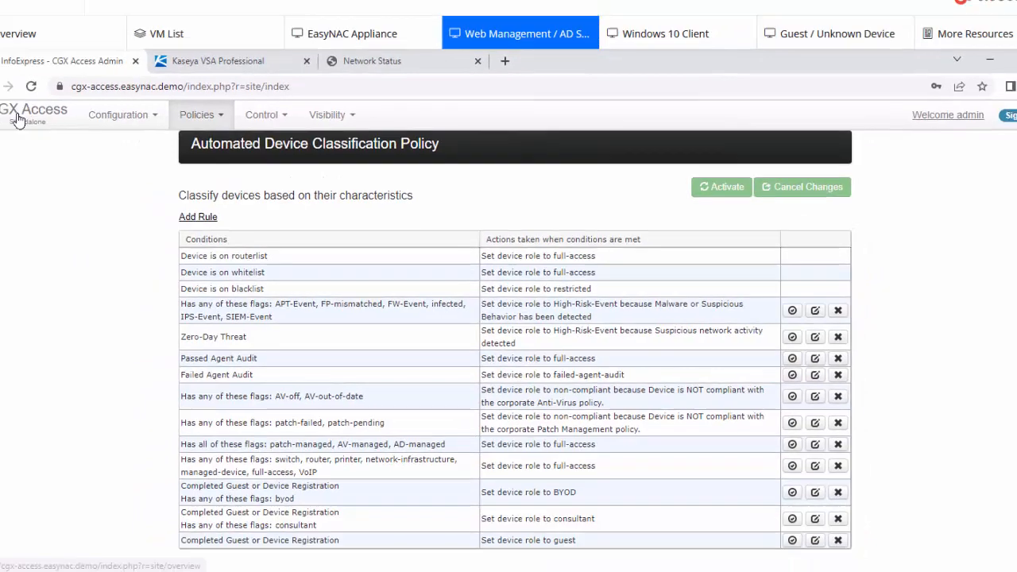
click(17, 119)
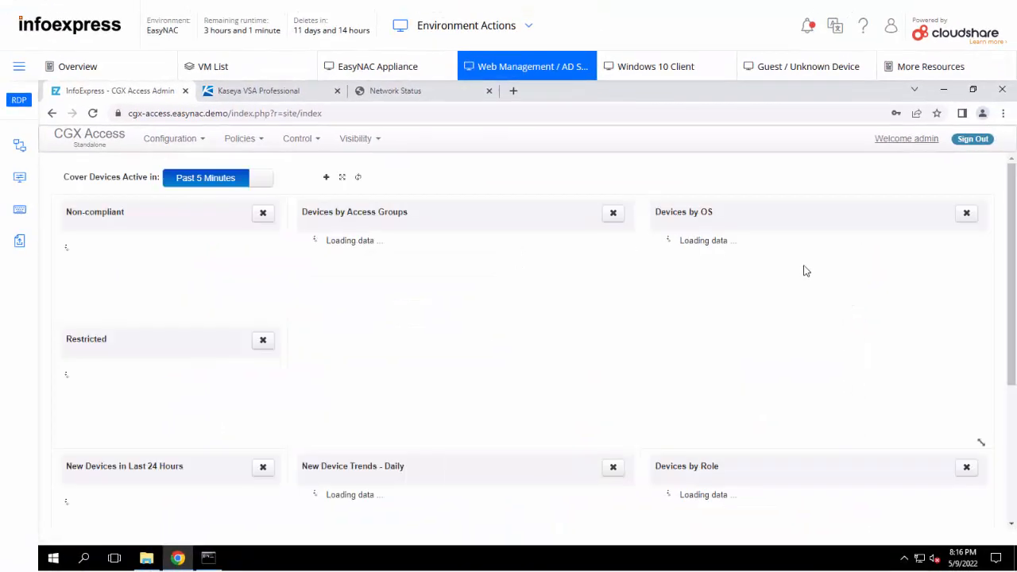
Step: Open 10.160.0.222's full-access evaluation results from the Windows devices list and scroll to the end
click(784, 270)
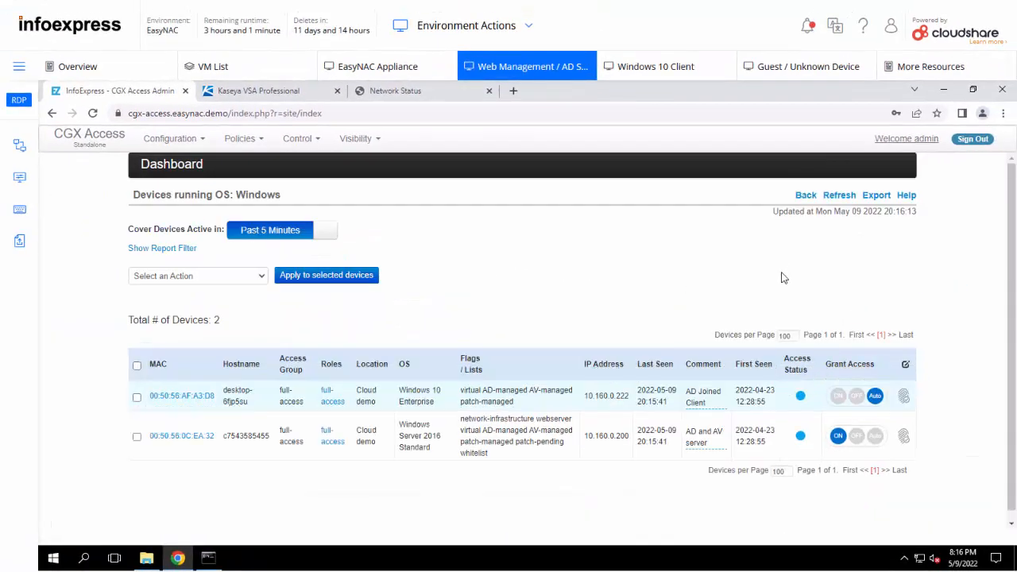
click(331, 404)
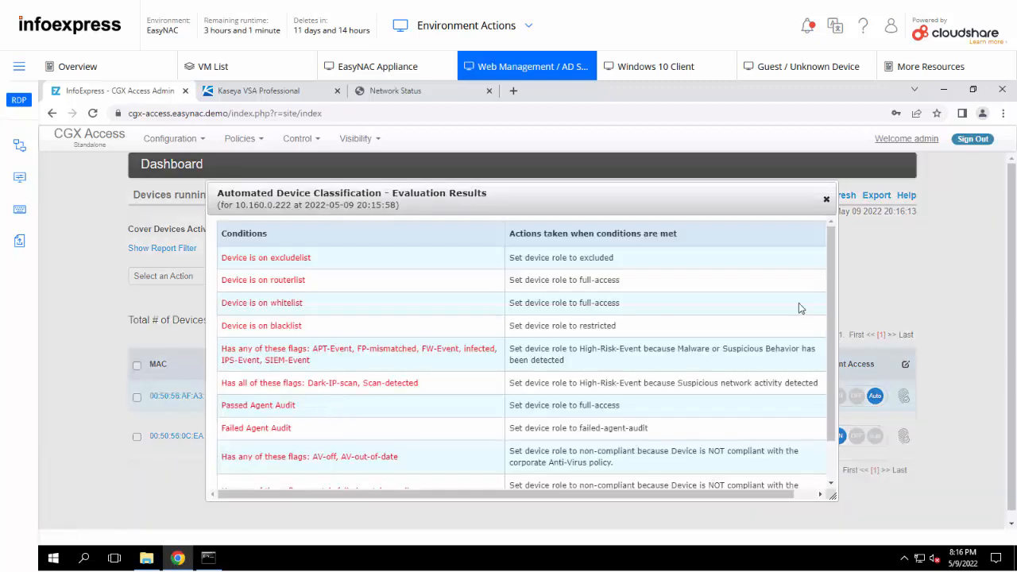
scroll(833, 247, down, 2)
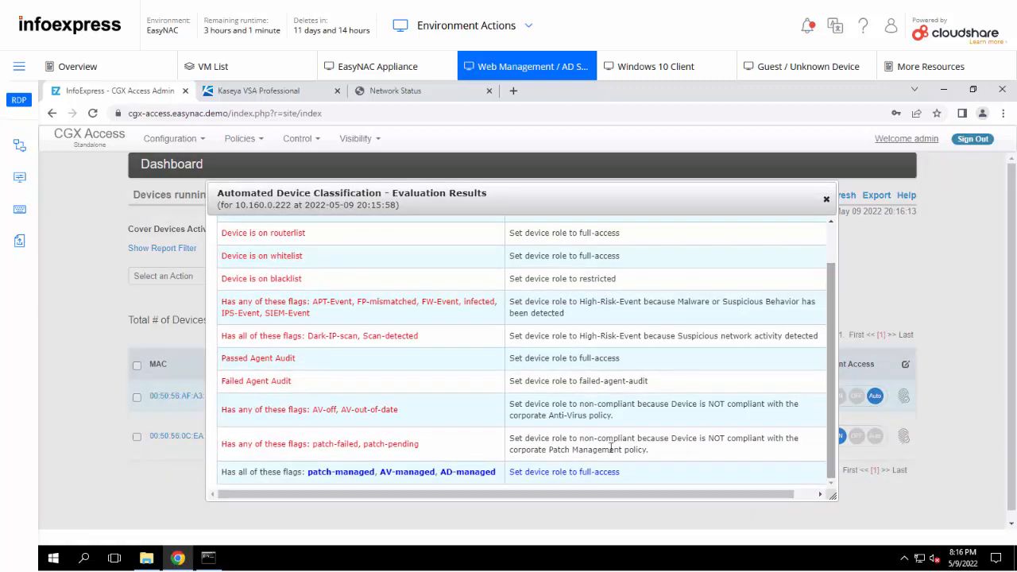